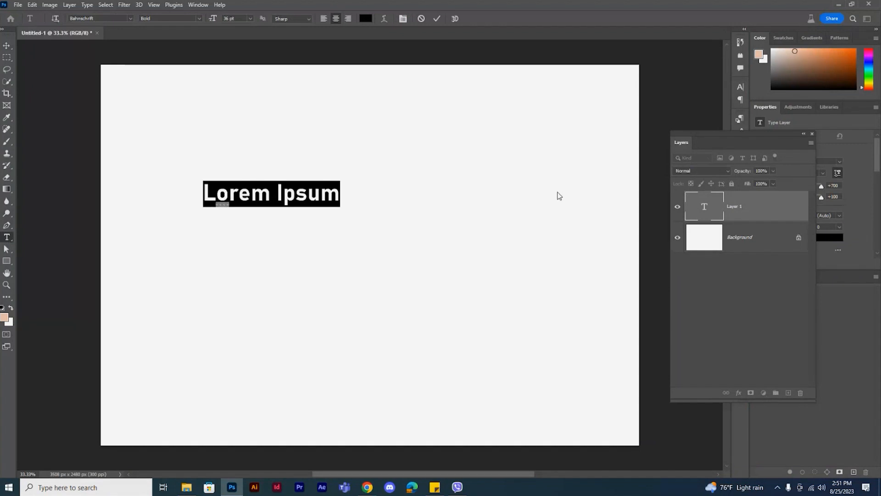
# Step: Enter the text GRAPHIC in place of the placeholder and set its font to Bungee
pyautogui.write('GRAPHIC')
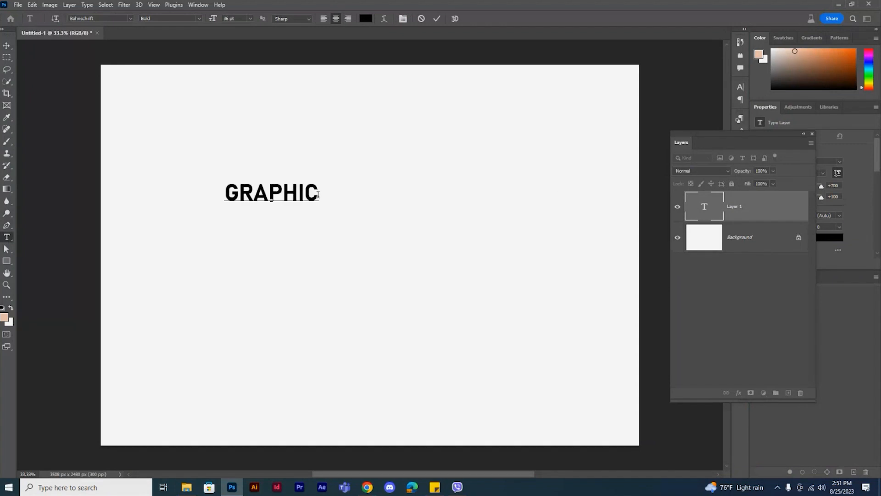
pyautogui.moveTo(318, 192); pyautogui.dragTo(218, 191)
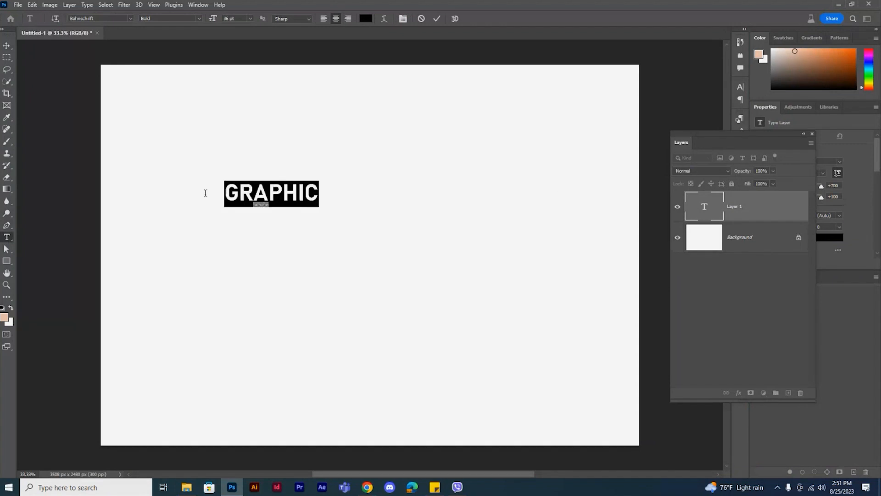
pyautogui.click(132, 19)
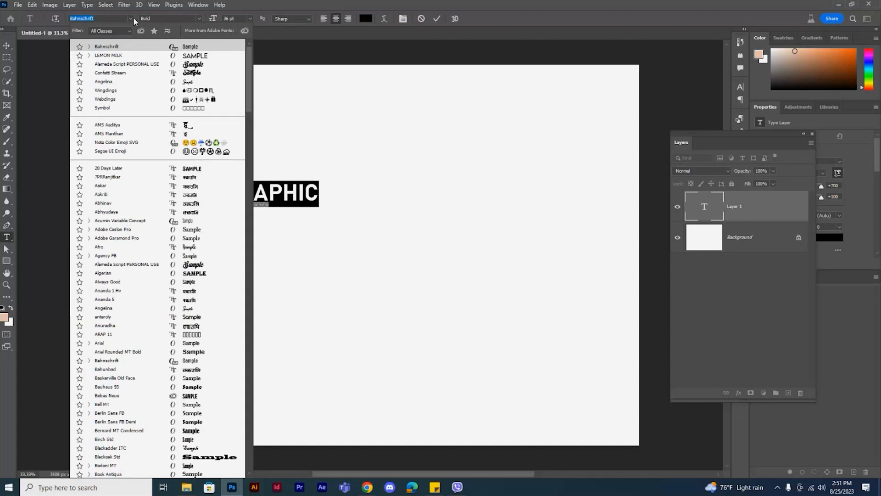
pyautogui.scroll(-6, 181, 257)
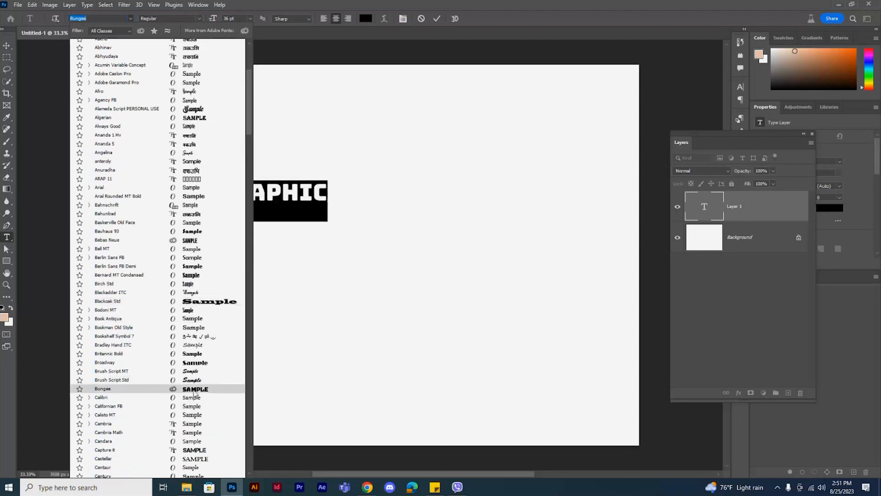
pyautogui.click(188, 390)
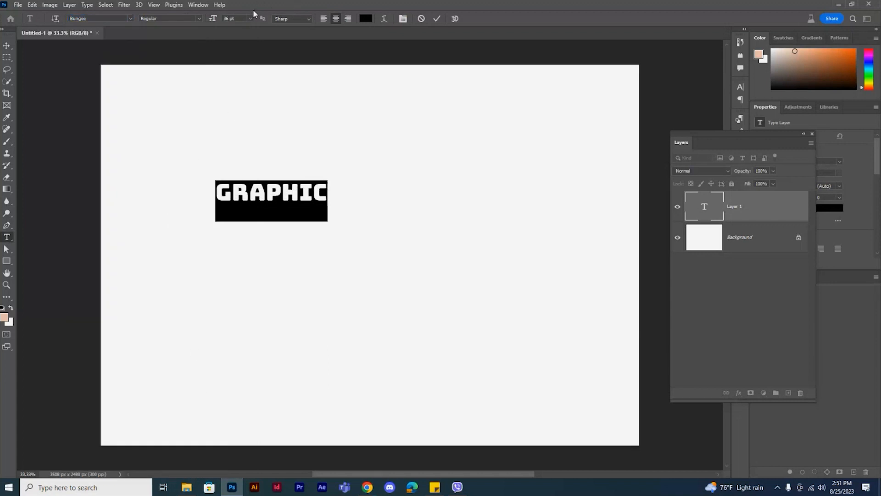
# Step: Scale up the GRAPHIC text and position it so it spans most of the canvas width, slightly above the middle
pyautogui.click(7, 45)
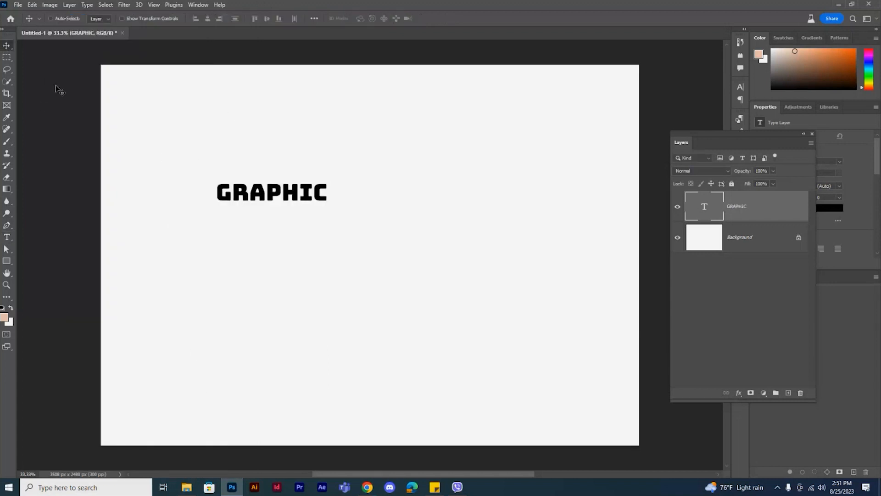
pyautogui.hotkey('ctrl', 't')
pyautogui.moveTo(334, 224); pyautogui.dragTo(455, 257)
pyautogui.moveTo(398, 200); pyautogui.dragTo(485, 258)
pyautogui.moveTo(562, 333); pyautogui.dragTo(577, 339)
pyautogui.press('Return')
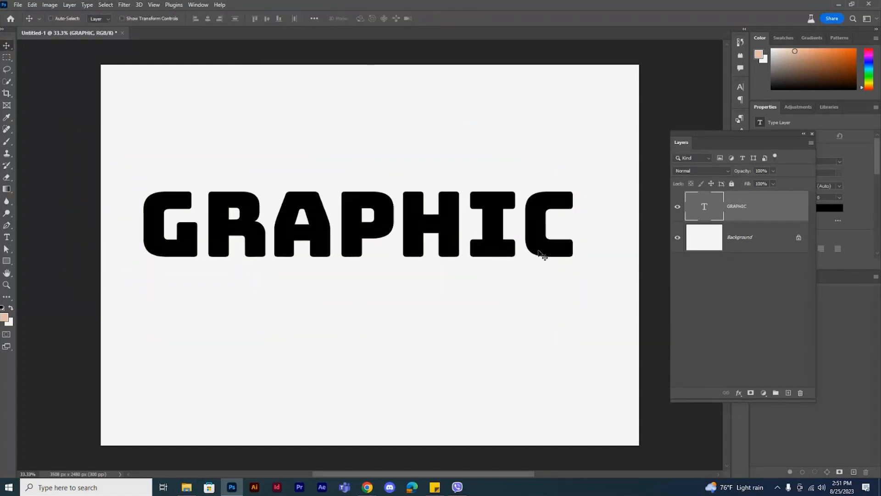
# Step: Add a Color Overlay effect in orange ff9000 to the GRAPHIC text layer
pyautogui.rightClick(763, 213)
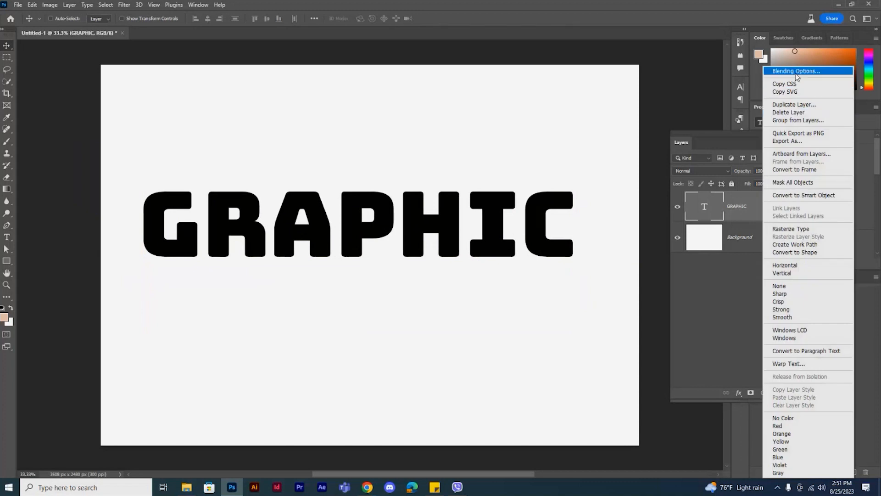
pyautogui.click(796, 73)
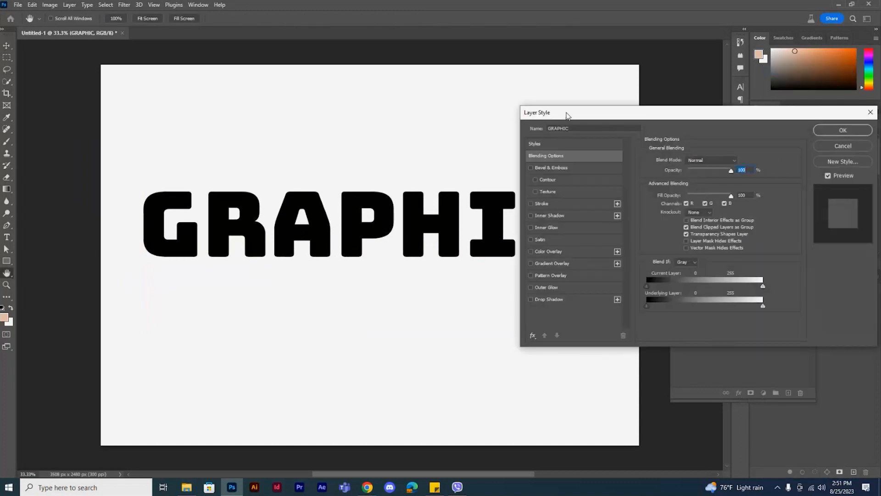
pyautogui.moveTo(566, 115); pyautogui.dragTo(671, 124)
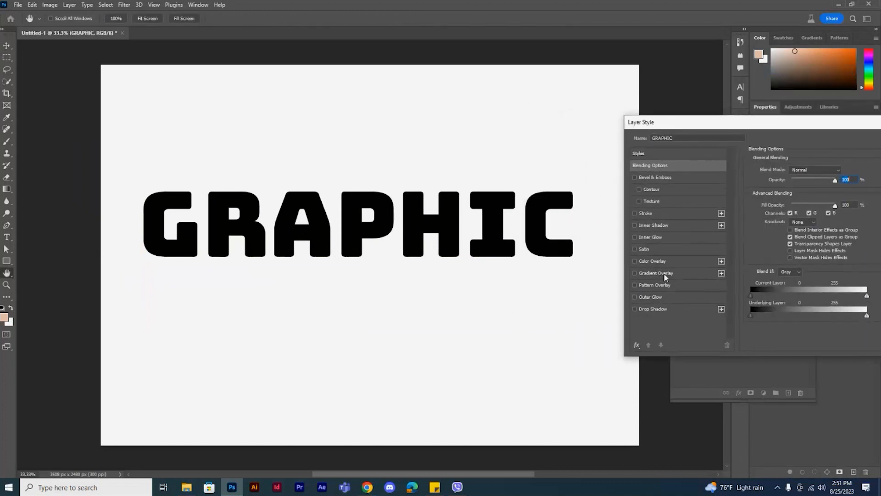
pyautogui.click(668, 261)
pyautogui.click(844, 173)
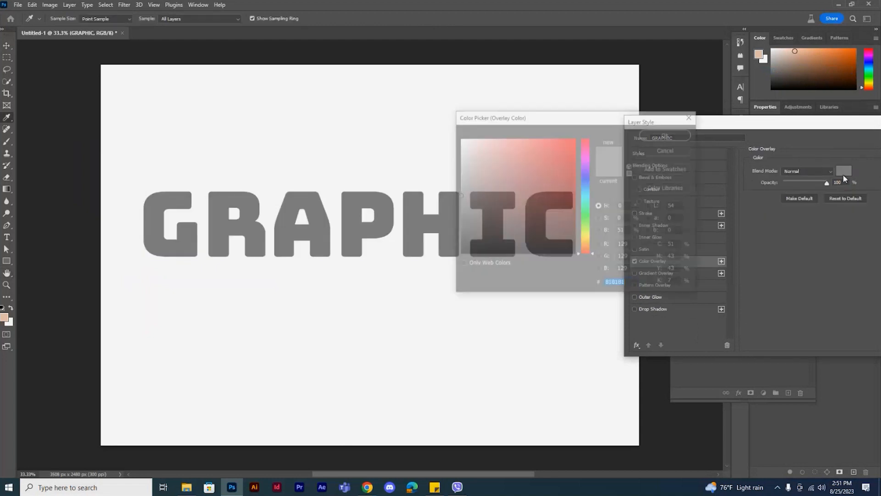
pyautogui.click(588, 244)
pyautogui.click(575, 137)
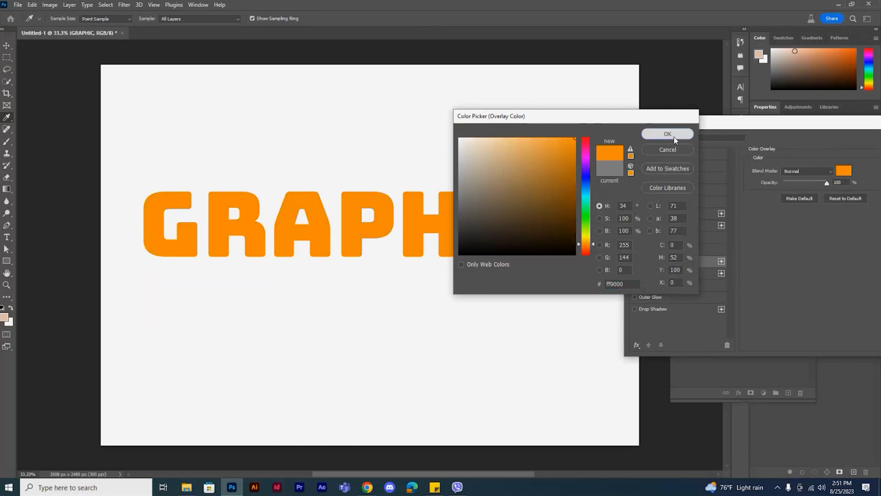
pyautogui.click(674, 135)
# Step: Add a Stroke effect to the GRAPHIC text, positioned Outside with a size of about 70 px
pyautogui.click(646, 213)
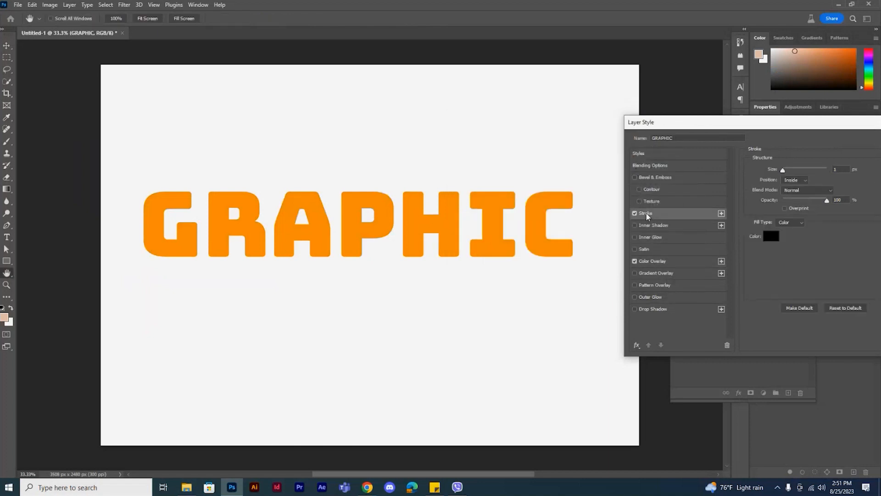
pyautogui.moveTo(792, 124); pyautogui.dragTo(742, 139)
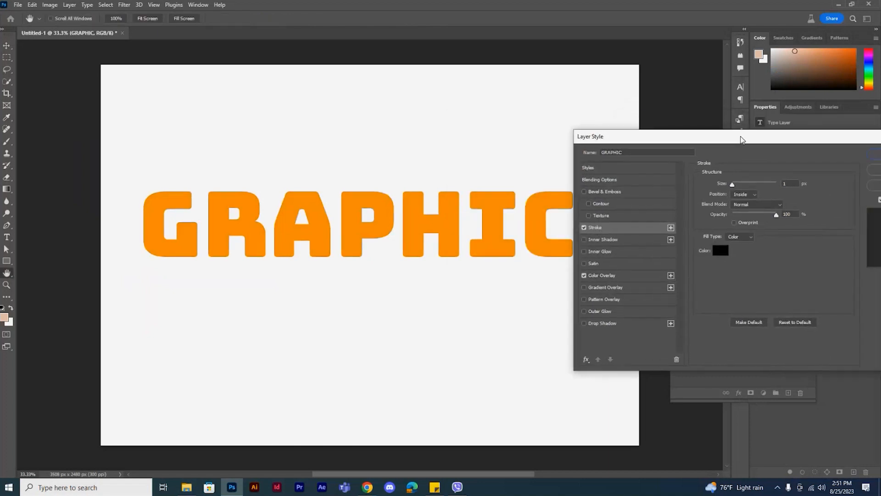
pyautogui.click(739, 193)
pyautogui.click(735, 186)
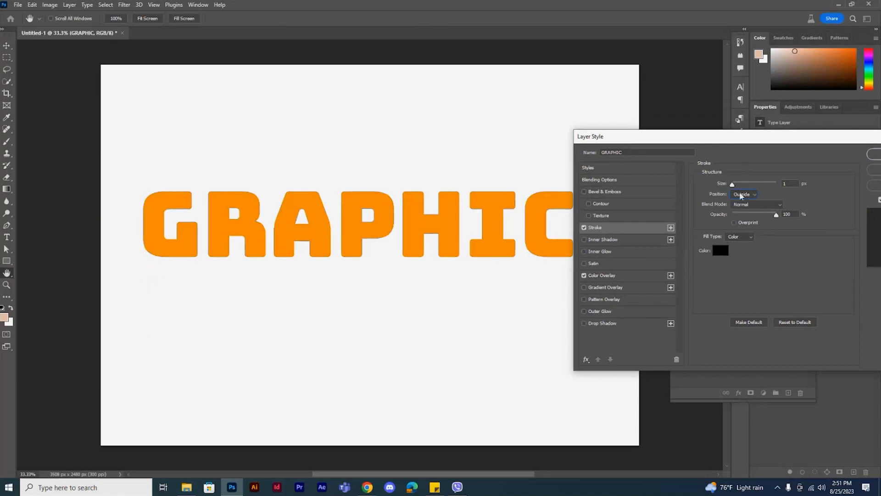
pyautogui.moveTo(734, 186); pyautogui.dragTo(748, 189)
# Step: Set the stroke color to magenta ea00ff and apply the layer style
pyautogui.click(721, 250)
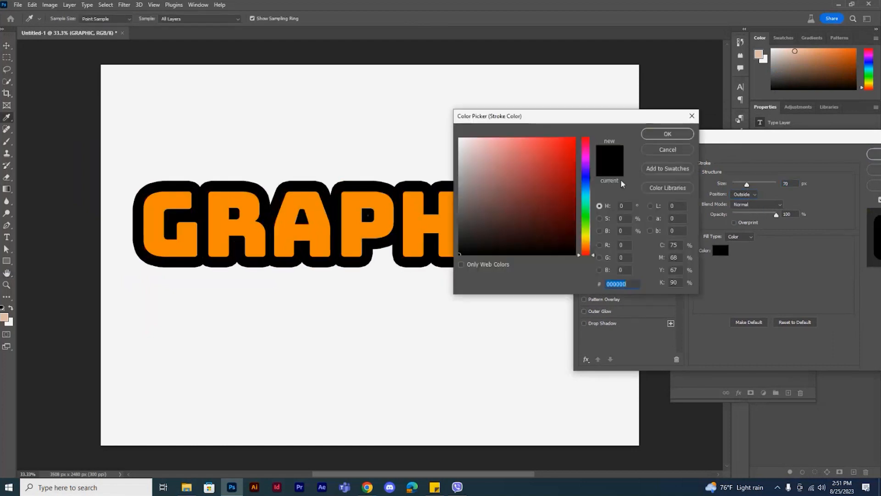
pyautogui.click(587, 158)
pyautogui.click(567, 146)
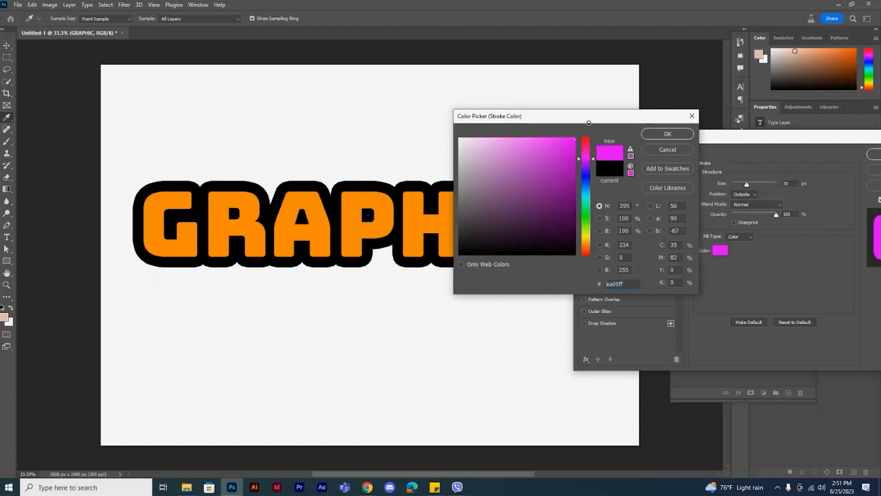
pyautogui.click(668, 134)
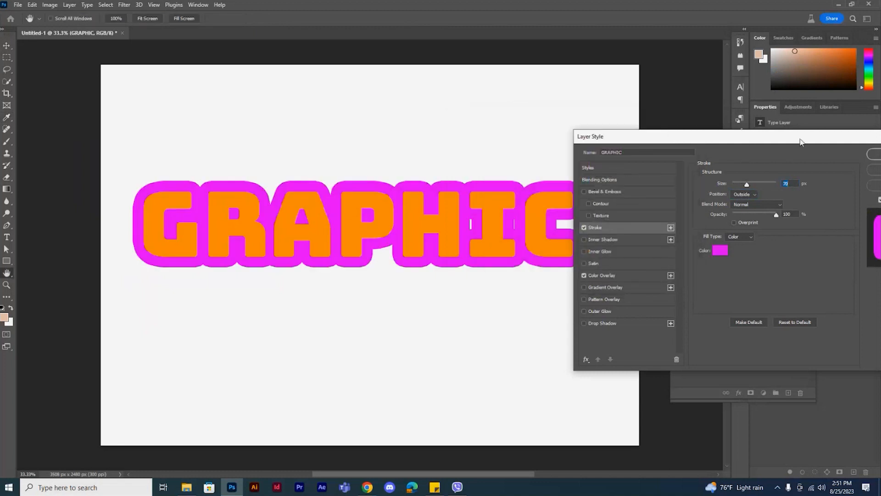
pyautogui.moveTo(802, 141); pyautogui.dragTo(667, 164)
pyautogui.click(750, 175)
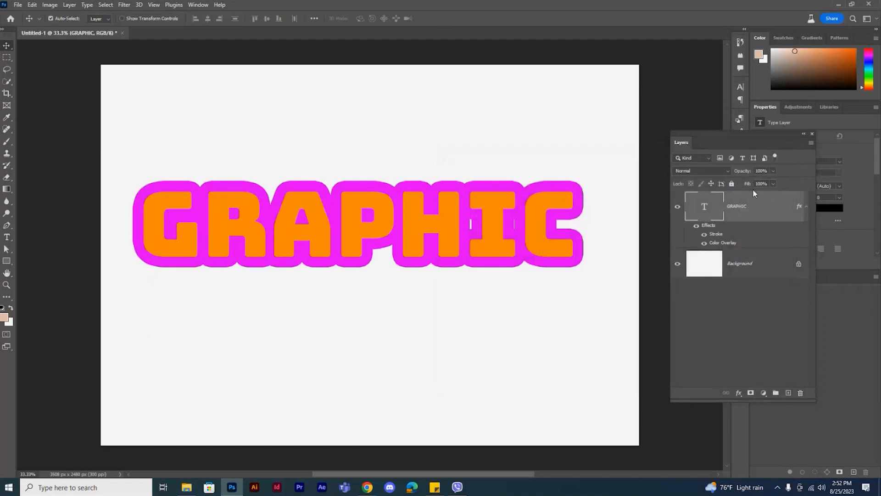
# Step: Duplicate the GRAPHIC layer and use Free Transform to nudge the copy slightly up and to the right
pyautogui.hotkey('ctrl', 'j')
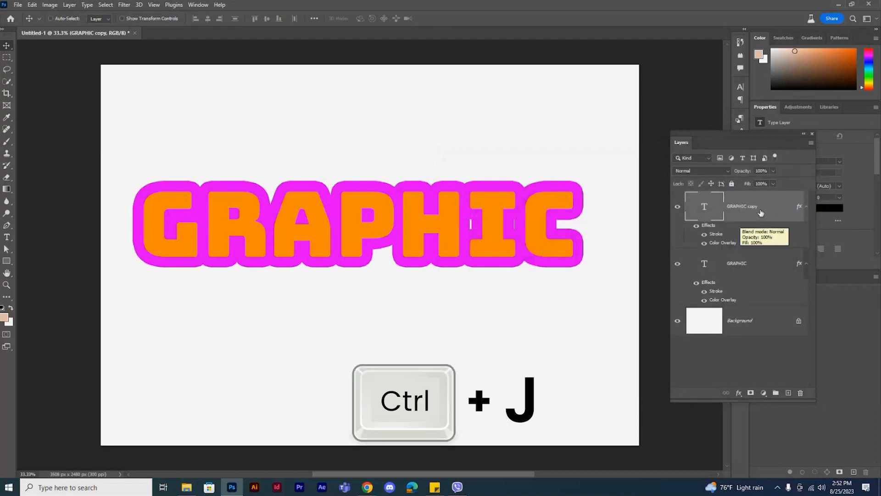
pyautogui.press('ctrl')
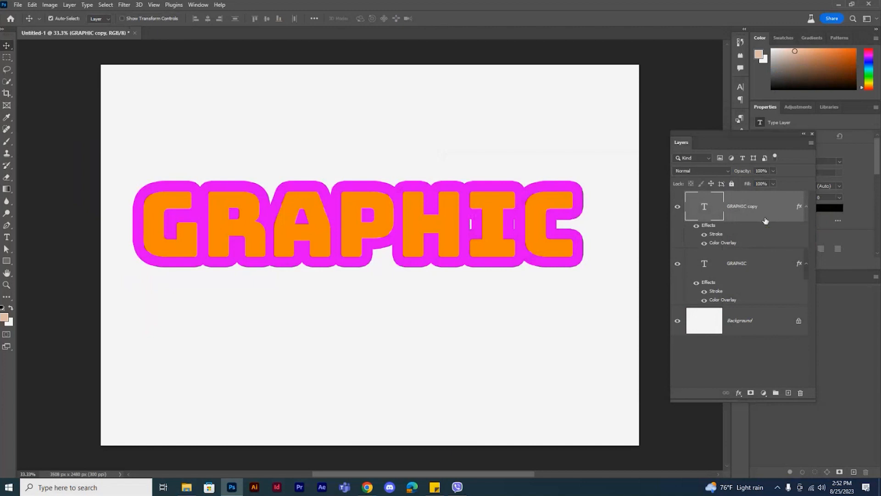
pyautogui.hotkey('ctrl', 't')
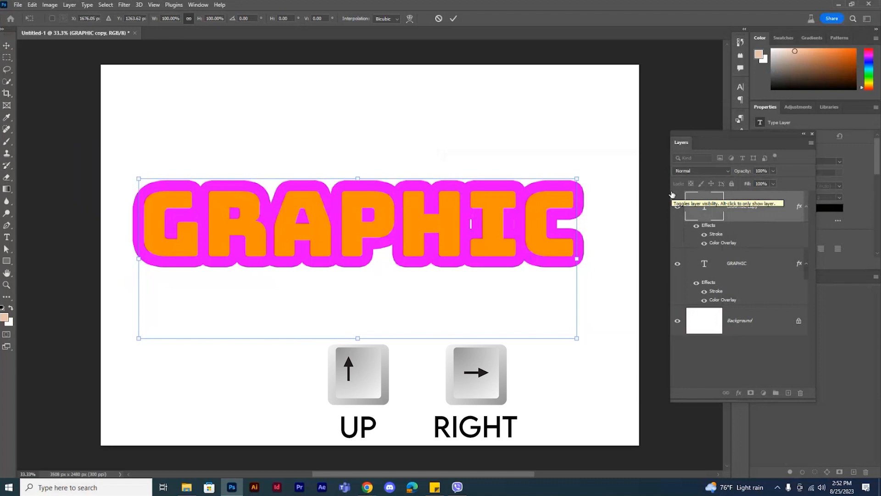
pyautogui.press('Return')
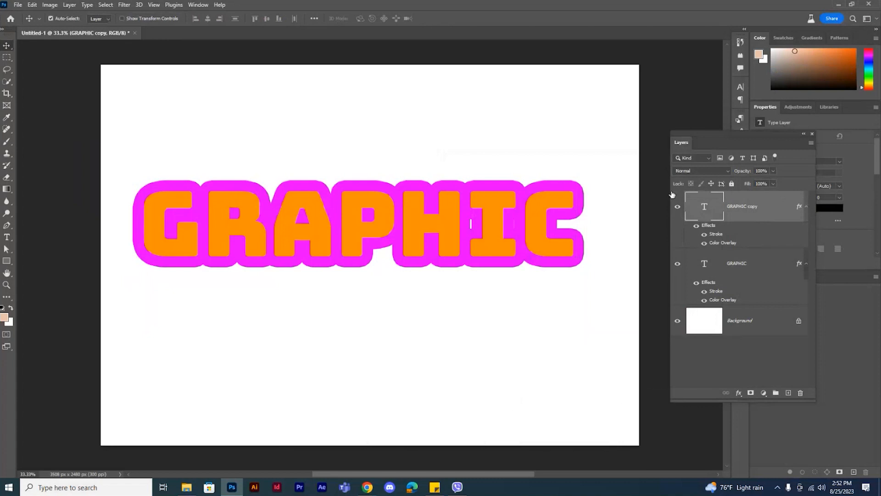
# Step: Repeat the transform with duplication ten times to stack offset GRAPHIC copies into a magenta extrusion
pyautogui.hotkey('shift', 'ctrl', 'alt', 't')
pyautogui.hotkey('shift', 'ctrl', 'alt', 't')
pyautogui.hotkey('shift', 'ctrl', 'alt', 't')
pyautogui.hotkey('shift', 'ctrl', 'alt', 't')
pyautogui.hotkey('shift', 'ctrl', 'alt', 't')
pyautogui.hotkey('shift', 'ctrl', 'alt', 't')
pyautogui.hotkey('shift', 'ctrl', 'alt', 't')
pyautogui.hotkey('shift', 'ctrl', 'alt', 't')
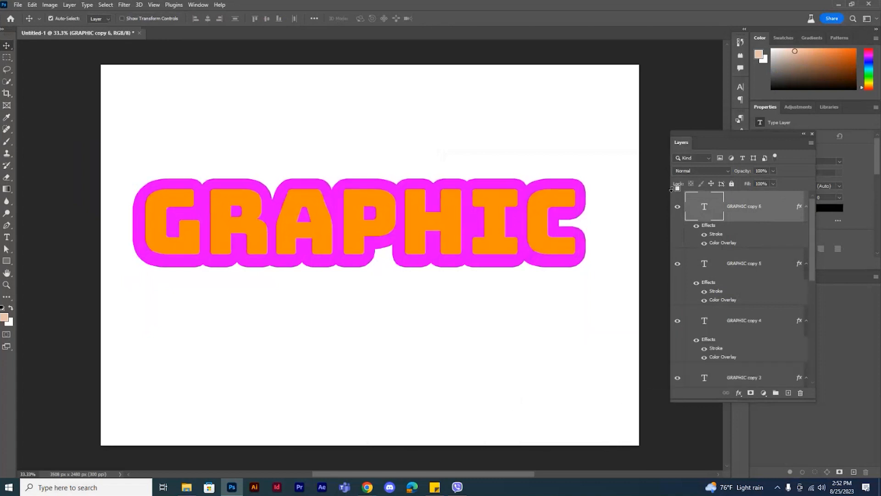
pyautogui.hotkey('shift', 'ctrl', 'alt', 't')
pyautogui.hotkey('shift', 'ctrl', 'alt', 't')
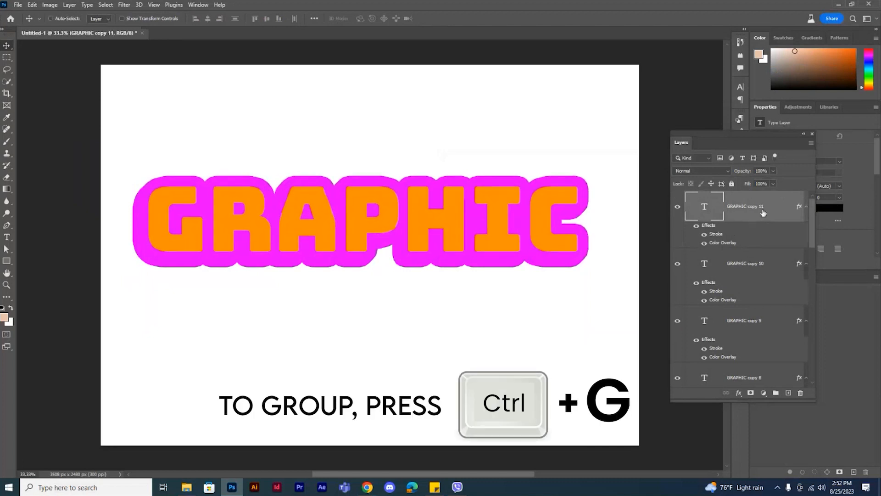
# Step: Group all GRAPHIC text layers below the topmost copy and name the group Stroke Layer
pyautogui.click(754, 265)
pyautogui.moveTo(811, 235); pyautogui.dragTo(815, 383)
pyautogui.keyDown('shift'); pyautogui.click(749, 316); pyautogui.keyUp('shift')
pyautogui.moveTo(813, 348); pyautogui.dragTo(811, 259)
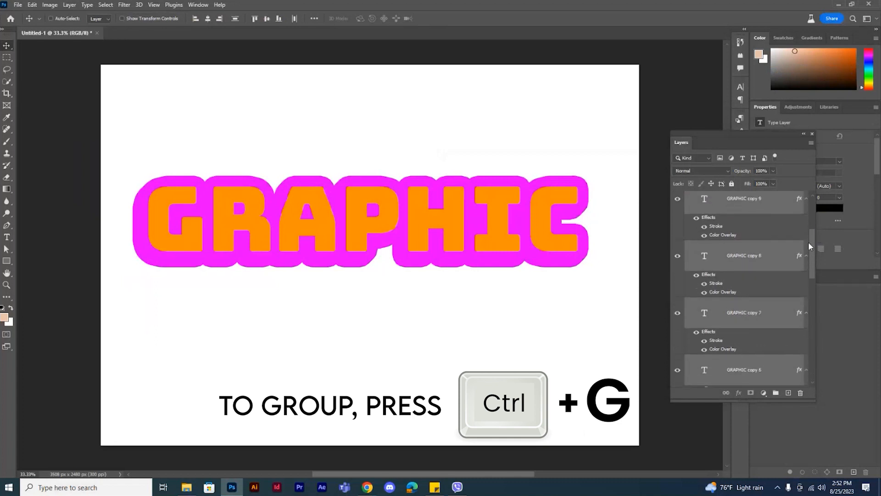
pyautogui.hotkey('ctrl', 'g')
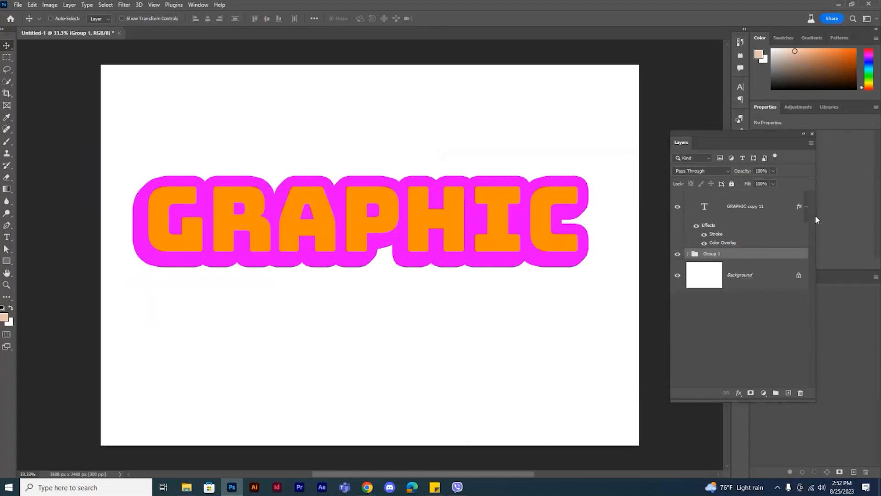
pyautogui.doubleClick(713, 254)
pyautogui.write('Stroke Layer')
pyautogui.press('Return')
# Step: Remove the Stroke effect from the topmost GRAPHIC copy and duplicate that layer
pyautogui.click(737, 213)
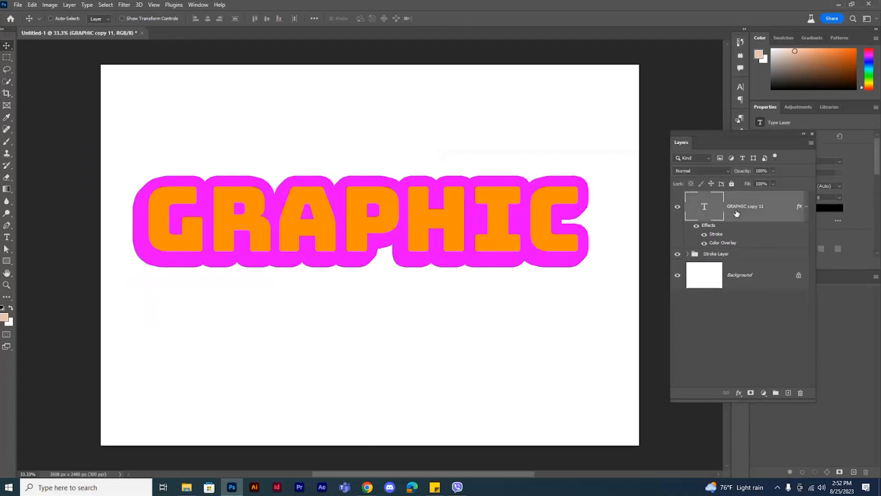
pyautogui.moveTo(715, 236)
pyautogui.mouseDown()
pyautogui.moveTo(786, 321)
pyautogui.moveTo(801, 393)
pyautogui.mouseUp()
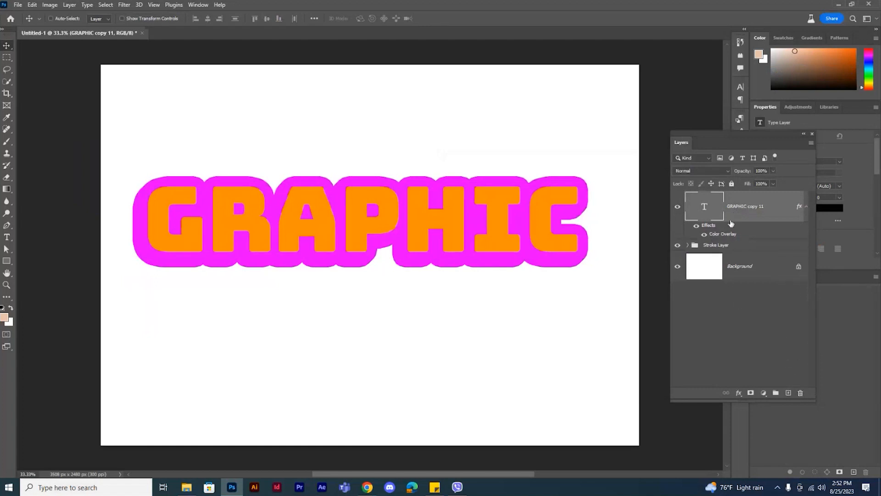
pyautogui.hotkey('ctrl', 'j')
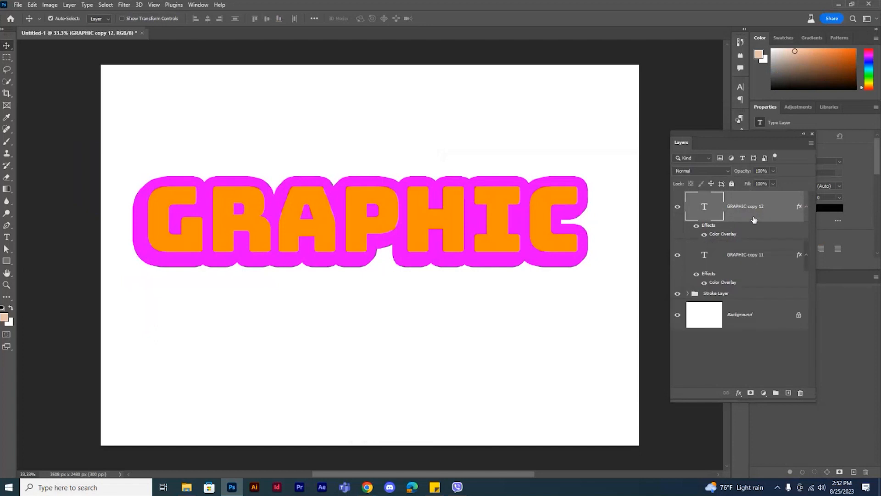
# Step: Nudge the new strokeless GRAPHIC copy slightly up and to the right with Free Transform
pyautogui.hotkey('ctrl', 't')
pyautogui.press('Up')
pyautogui.press('Right')
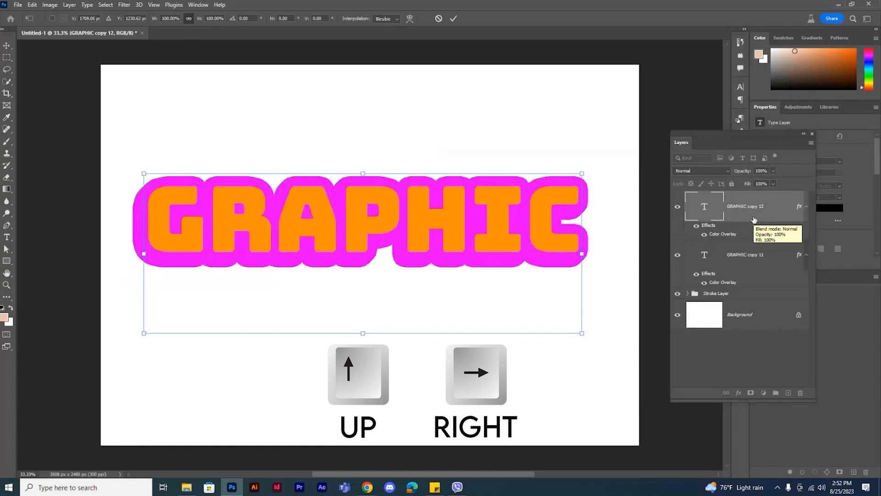
pyautogui.press('Return')
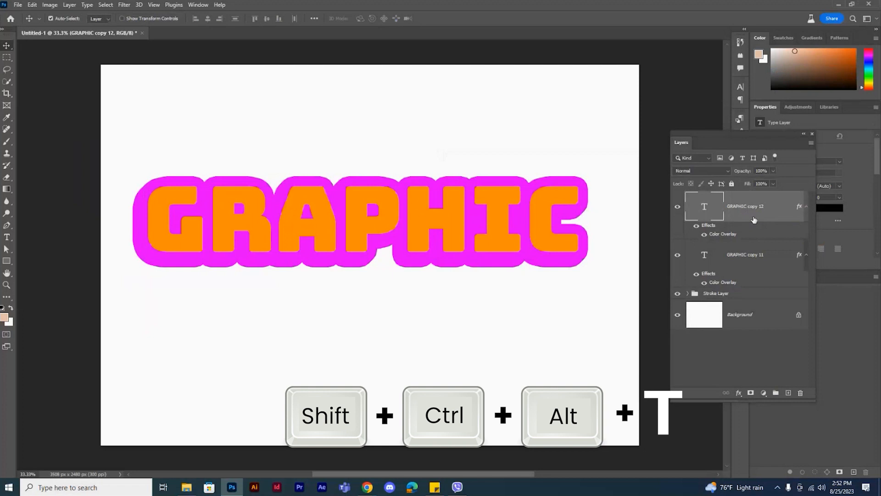
# Step: Repeat the transform with duplication ten times on the strokeless text to build an orange extrusion
pyautogui.hotkey('shift', 'ctrl', 'alt', 't')
pyautogui.hotkey('shift', 'ctrl', 'alt', 't')
pyautogui.hotkey('shift', 'ctrl', 'alt', 't')
pyautogui.hotkey('shift', 'ctrl', 'alt', 't')
pyautogui.hotkey('shift', 'ctrl', 'alt', 't')
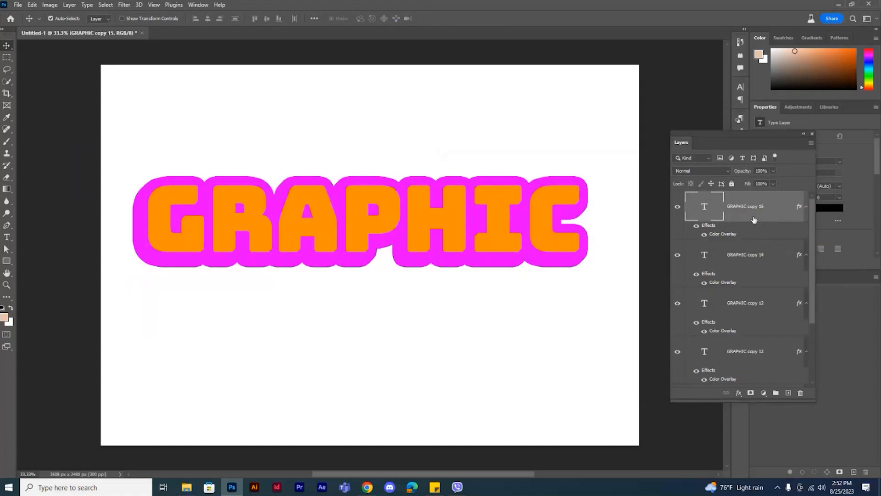
pyautogui.hotkey('shift', 'ctrl', 'alt', 't')
pyautogui.hotkey('shift', 'ctrl', 'alt', 't')
pyautogui.hotkey('shift', 'ctrl', 'alt', 't')
pyautogui.hotkey('shift', 'ctrl', 'alt', 't')
pyautogui.hotkey('shift', 'ctrl', 'alt', 't')
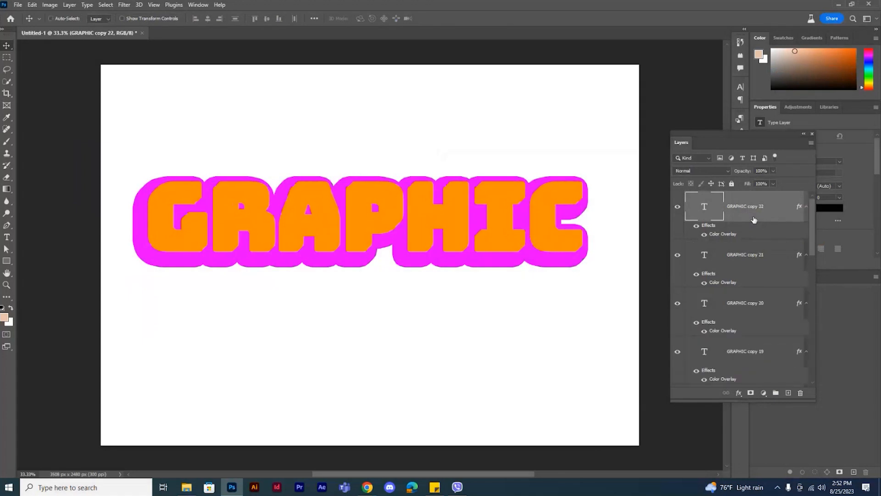
# Step: Group the strokeless text layers from GRAPHIC copy 21 down to GRAPHIC copy 11 and name the group No Stroke Layer
pyautogui.click(751, 262)
pyautogui.moveTo(813, 252); pyautogui.dragTo(825, 373)
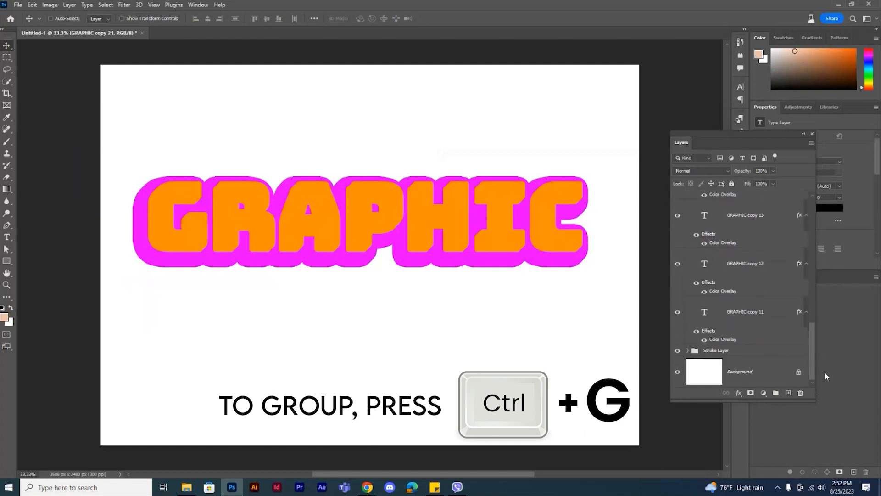
pyautogui.keyDown('shift'); pyautogui.click(741, 313); pyautogui.keyUp('shift')
pyautogui.hotkey('ctrl', 'g')
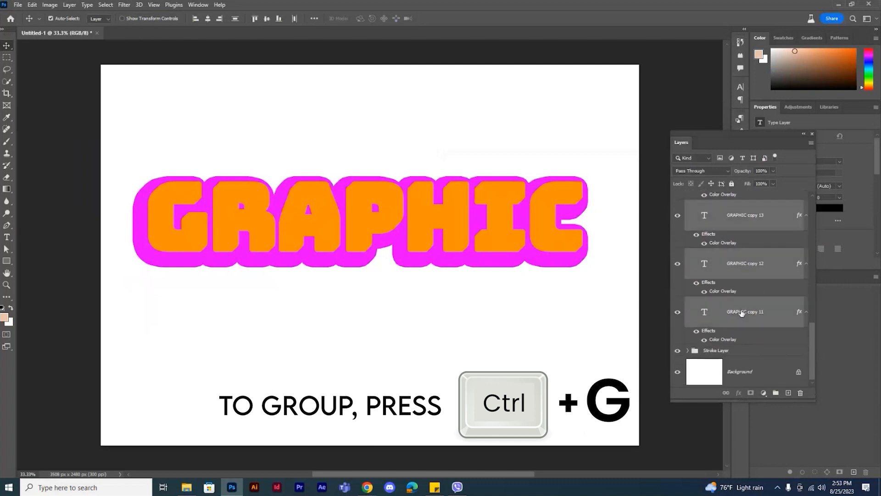
pyautogui.doubleClick(714, 245)
pyautogui.write('No Stroke Layer')
pyautogui.press('Return')
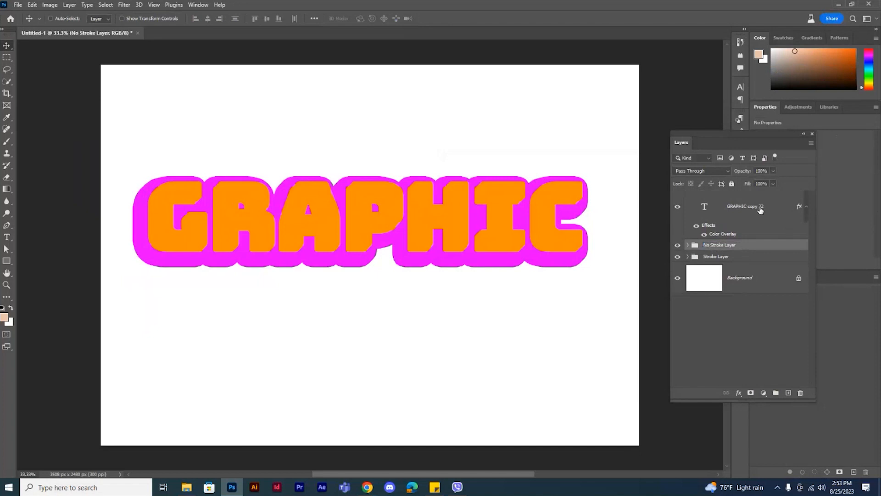
# Step: Replace the Color Overlay on the topmost GRAPHIC copy 22 layer with a Gradient Overlay using the yellow-to-red-orange preset from Oranges
pyautogui.click(761, 211)
pyautogui.rightClick(773, 217)
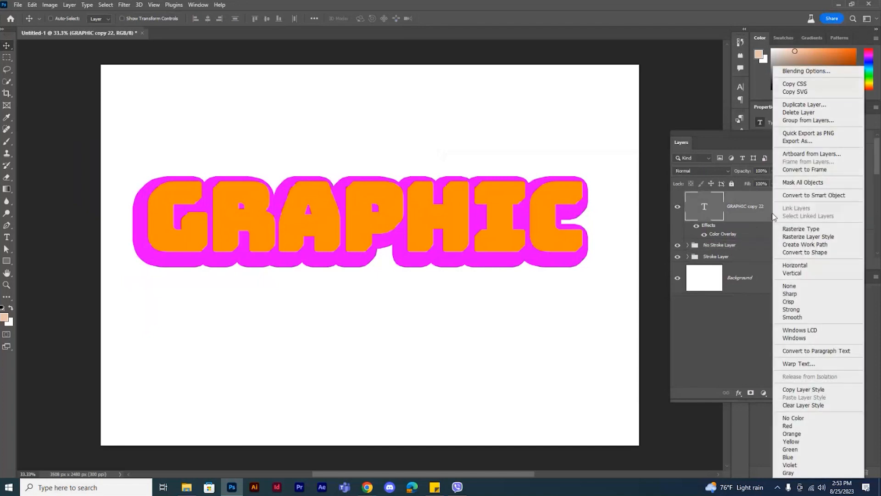
pyautogui.click(801, 71)
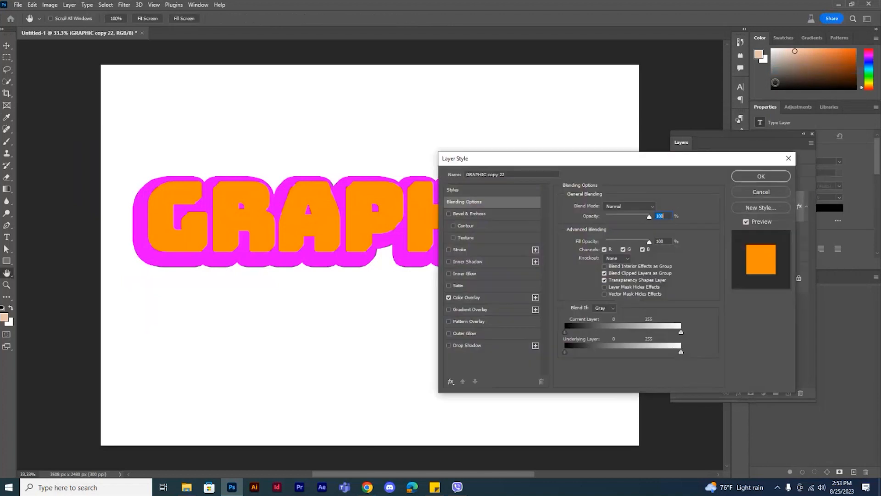
pyautogui.moveTo(579, 174); pyautogui.dragTo(629, 185)
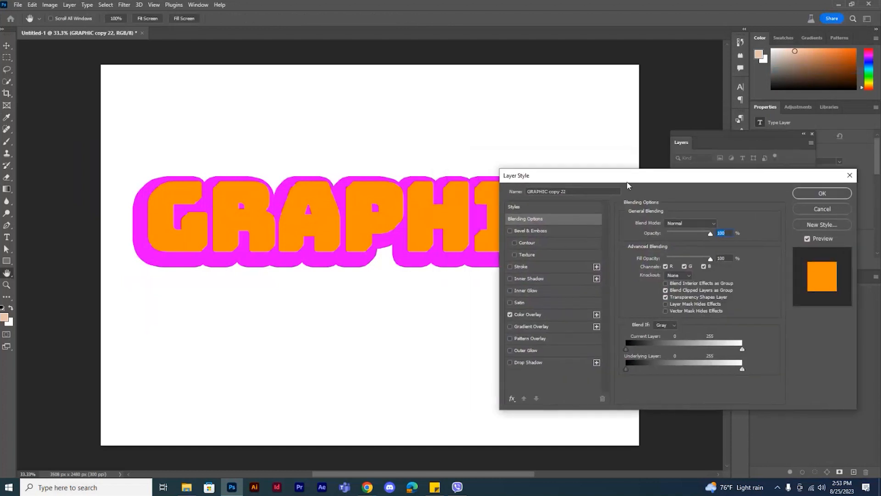
pyautogui.click(510, 315)
pyautogui.click(530, 327)
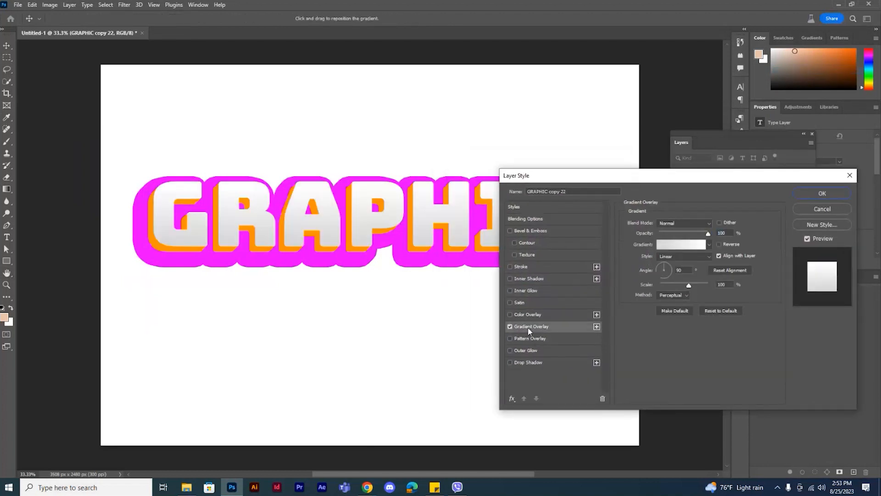
pyautogui.click(710, 245)
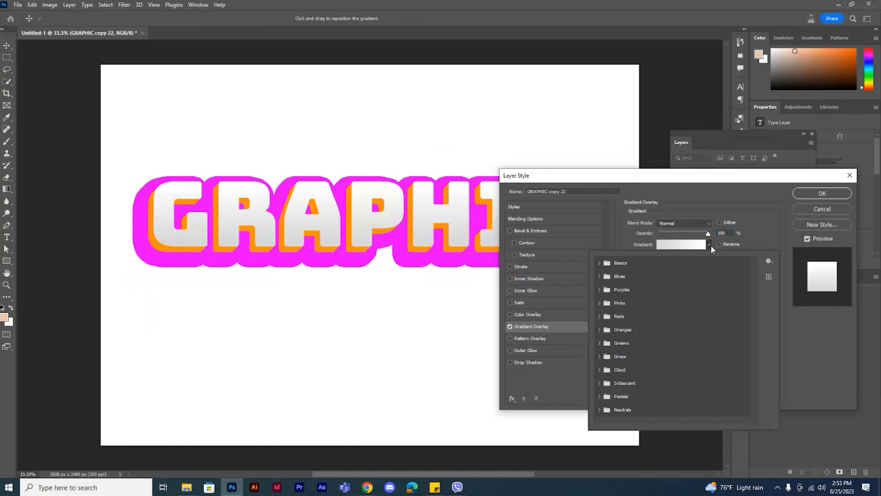
pyautogui.click(600, 330)
pyautogui.click(669, 344)
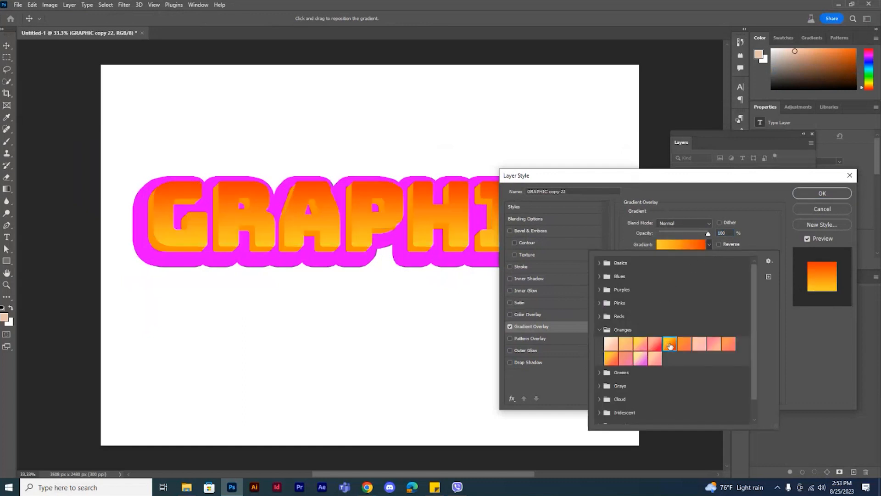
pyautogui.click(758, 202)
# Step: Set the Gradient Overlay style to Radial and adjust its angle and scale
pyautogui.click(706, 258)
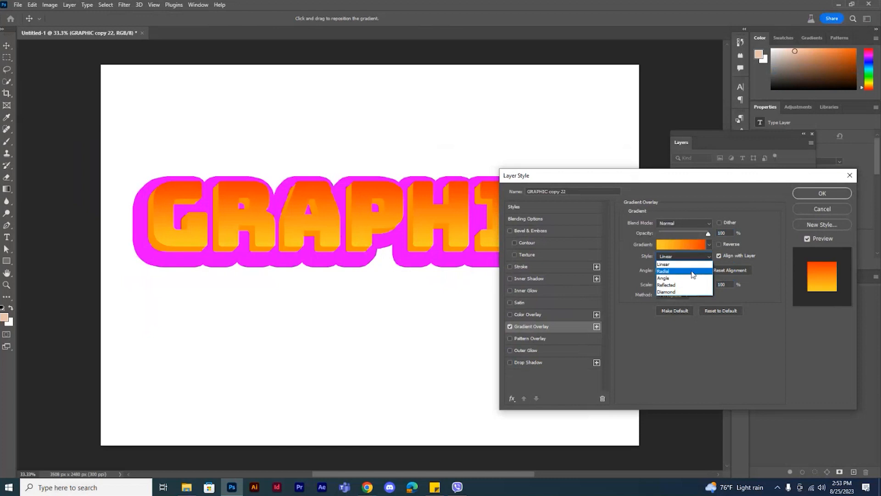
pyautogui.click(693, 270)
pyautogui.moveTo(660, 273); pyautogui.dragTo(660, 264)
pyautogui.moveTo(689, 285); pyautogui.dragTo(702, 286)
pyautogui.moveTo(658, 267)
pyautogui.mouseDown()
pyautogui.moveTo(690, 289)
pyautogui.moveTo(658, 267)
pyautogui.mouseUp()
# Step: Add an Inner Shadow to the topmost text layer with a white color and Normal blend mode
pyautogui.click(525, 219)
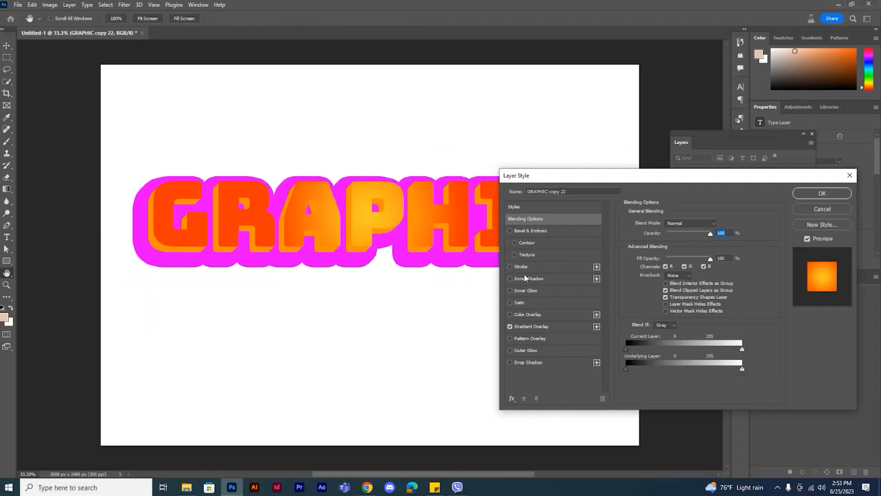
pyautogui.click(526, 279)
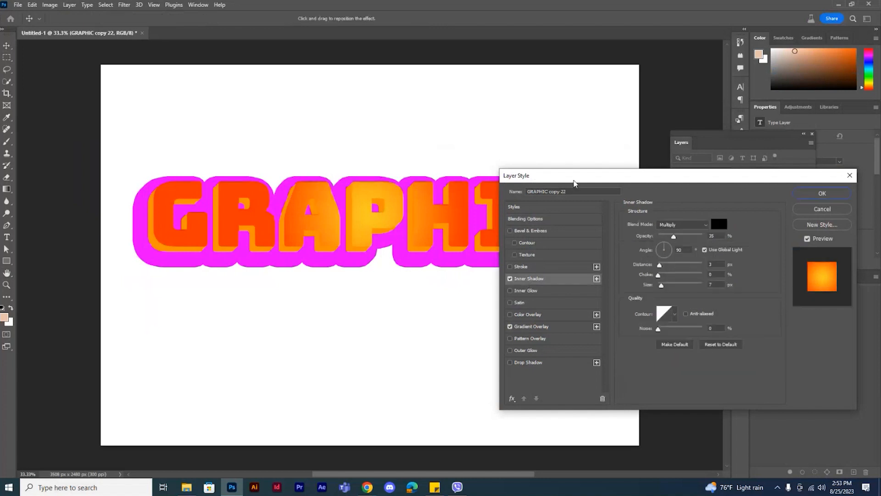
pyautogui.moveTo(575, 180); pyautogui.dragTo(628, 197)
pyautogui.click(773, 240)
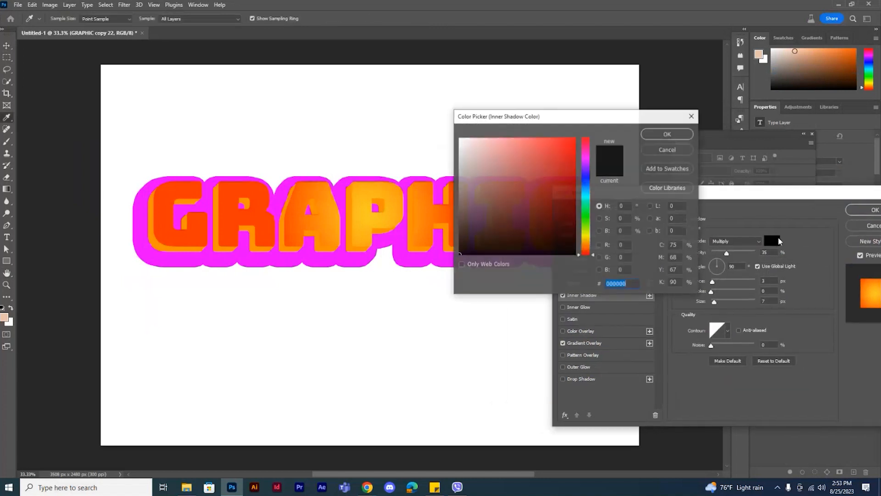
pyautogui.moveTo(459, 156); pyautogui.dragTo(447, 123)
pyautogui.click(668, 134)
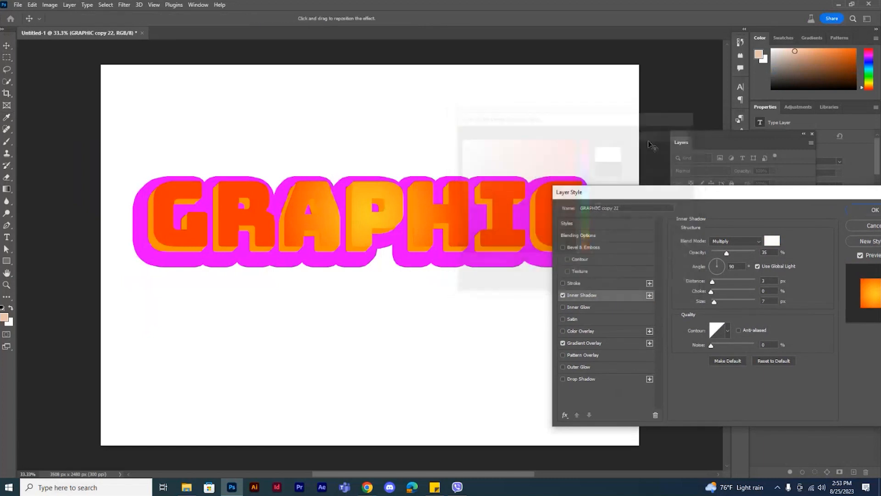
pyautogui.click(730, 241)
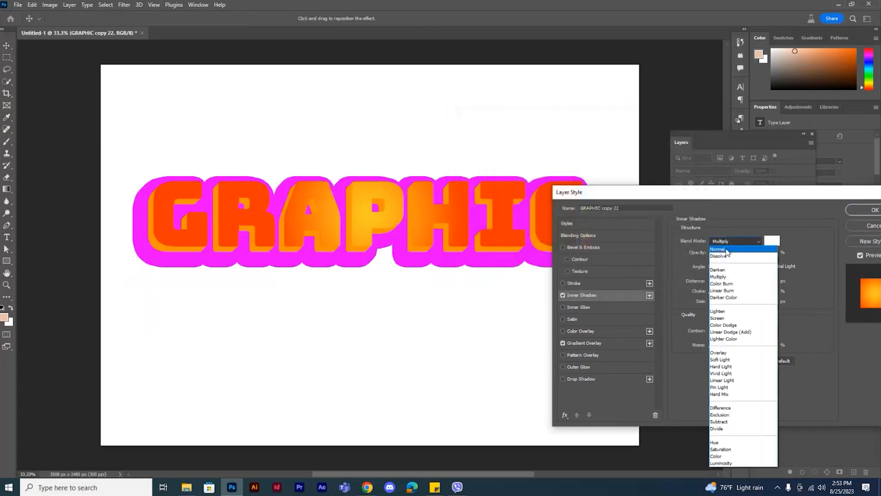
pyautogui.click(728, 250)
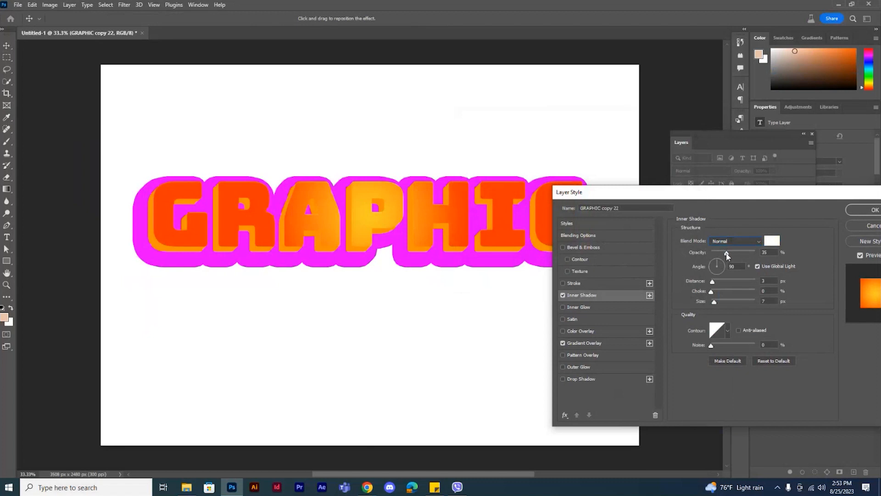
# Step: Set the Inner Shadow to 100% opacity, angle -138° without global light, distance 6 px, choke 8% and size 0 px, and apply the style
pyautogui.moveTo(768, 252); pyautogui.dragTo(766, 253)
pyautogui.moveTo(711, 292); pyautogui.dragTo(714, 311)
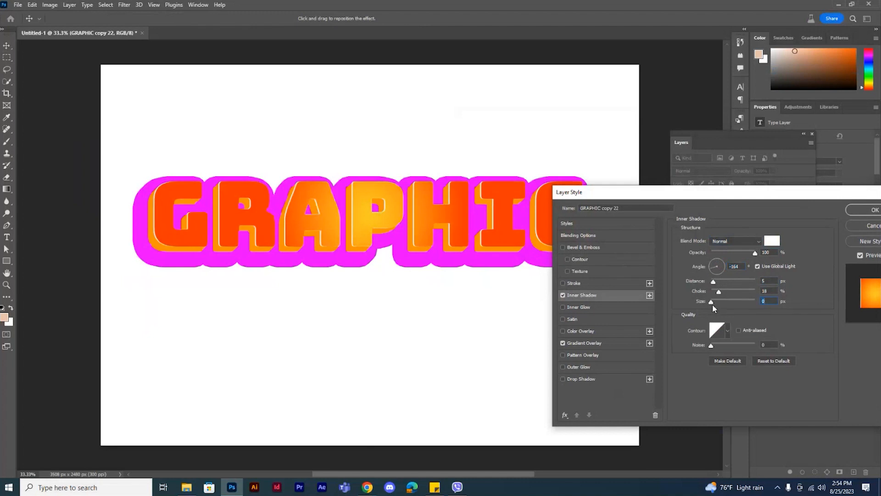
pyautogui.moveTo(714, 281); pyautogui.dragTo(715, 282)
pyautogui.click(758, 266)
pyautogui.click(713, 271)
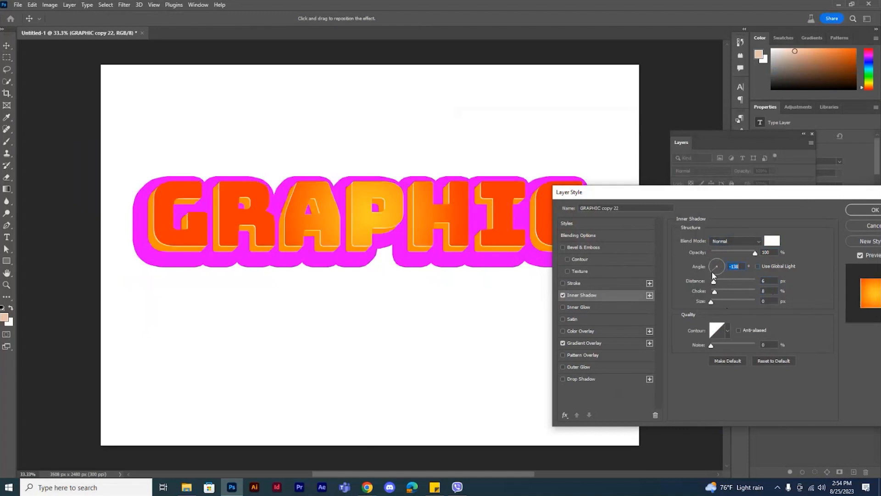
pyautogui.click(871, 213)
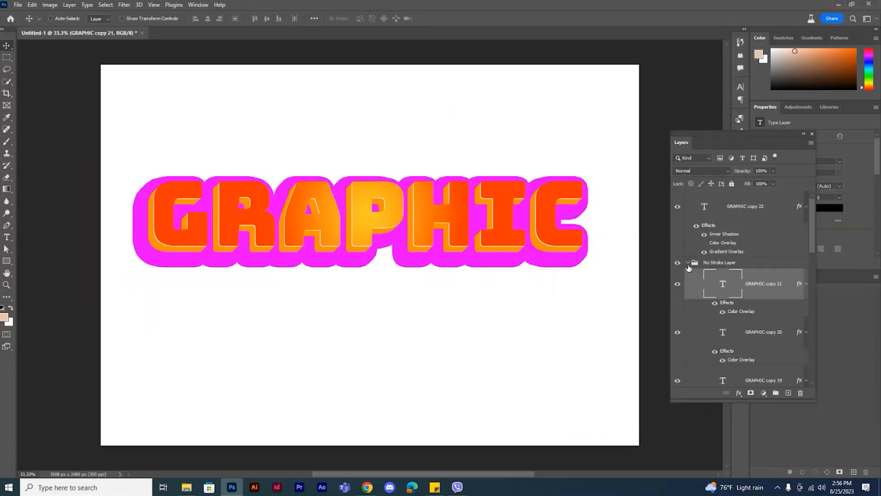
# Step: Put GRAPHIC copy 11, the lowest text layer inside No Stroke Layer, into its own group
pyautogui.click(688, 262)
pyautogui.click(696, 275)
pyautogui.click(740, 264)
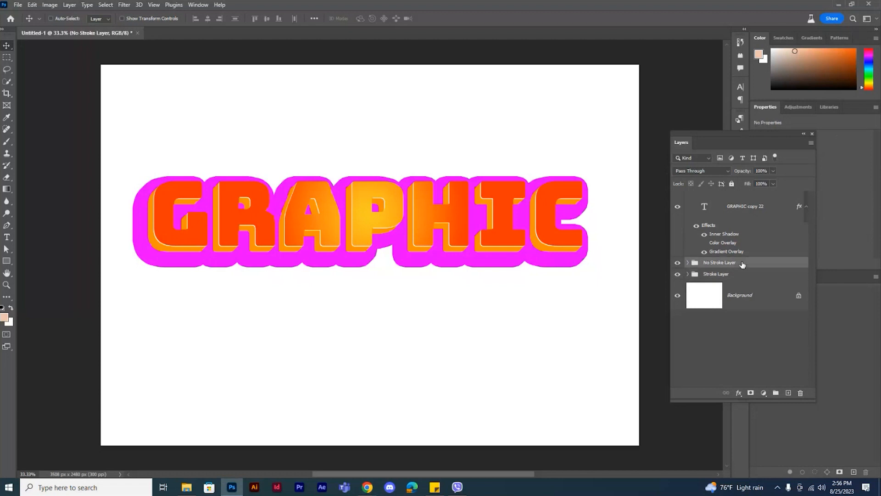
pyautogui.click(688, 263)
pyautogui.moveTo(812, 243); pyautogui.dragTo(815, 362)
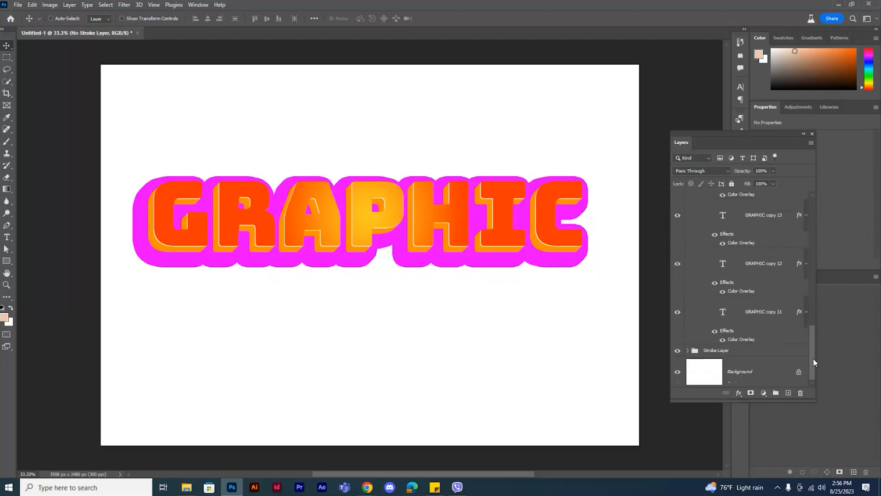
pyautogui.click(766, 315)
pyautogui.hotkey('ctrl', 'g')
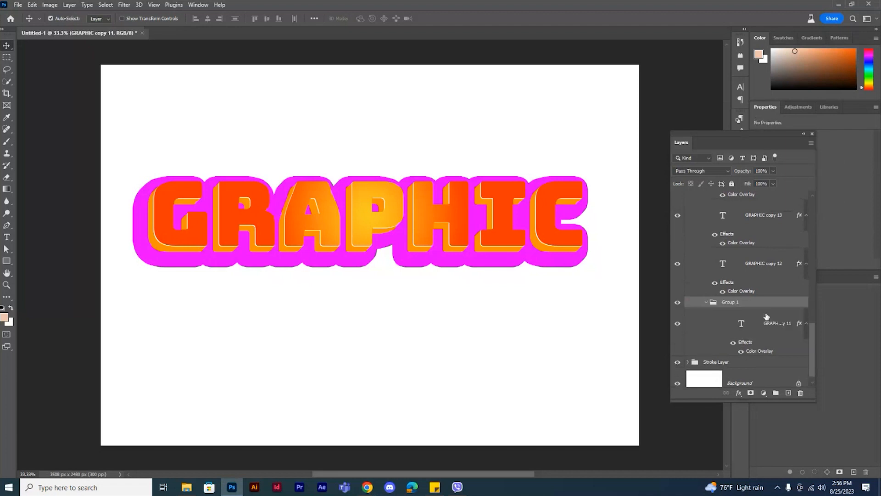
# Step: Add a black Multiply Drop Shadow to the group holding GRAPHIC copy 11, increasing its size and opacity
pyautogui.rightClick(754, 307)
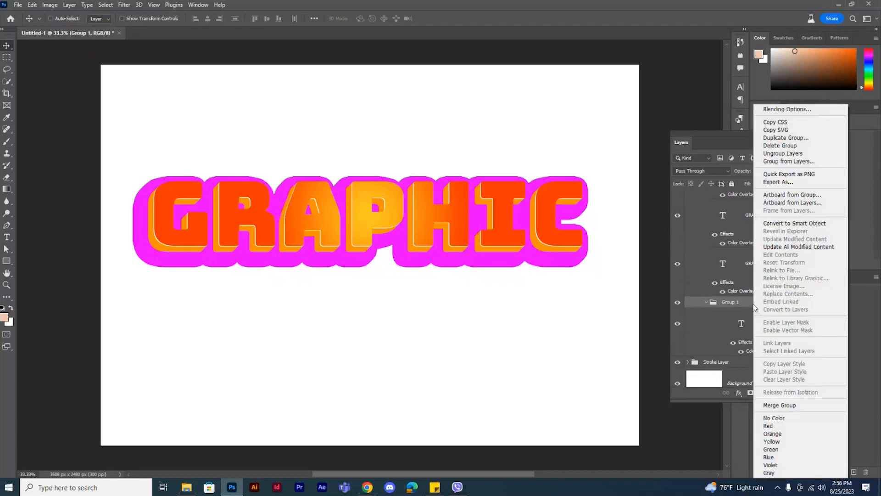
pyautogui.click(787, 110)
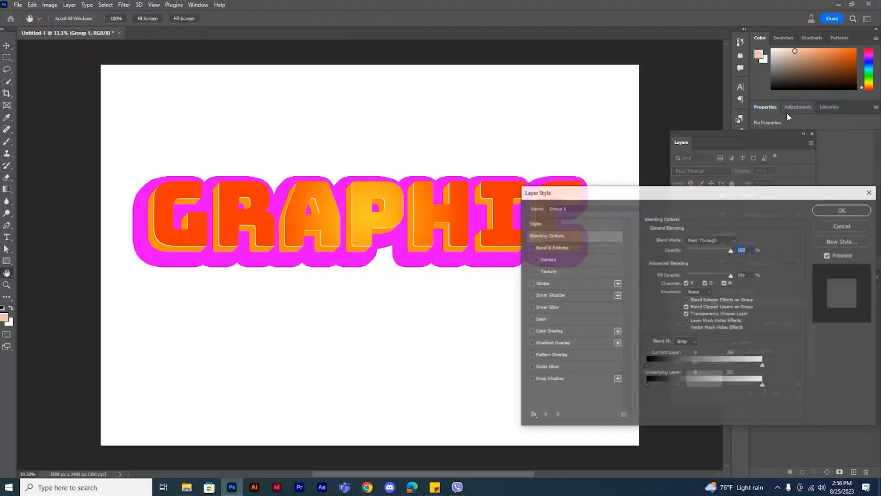
pyautogui.click(550, 379)
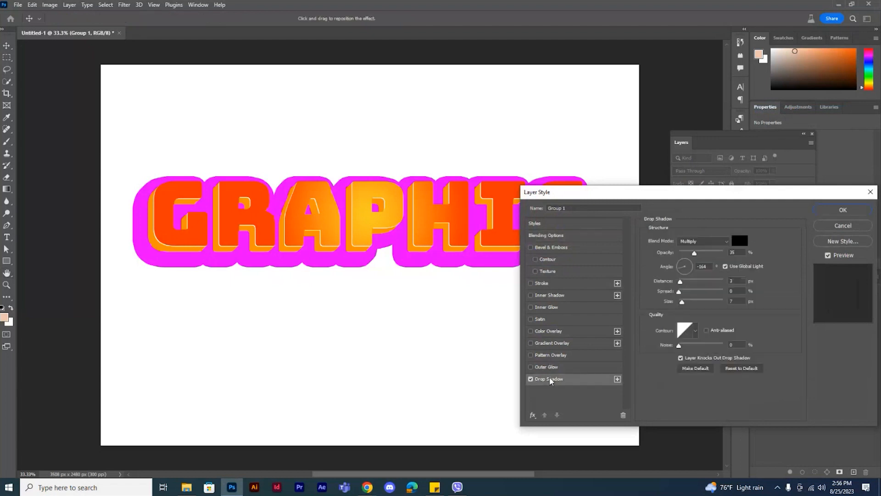
pyautogui.moveTo(683, 302); pyautogui.dragTo(698, 303)
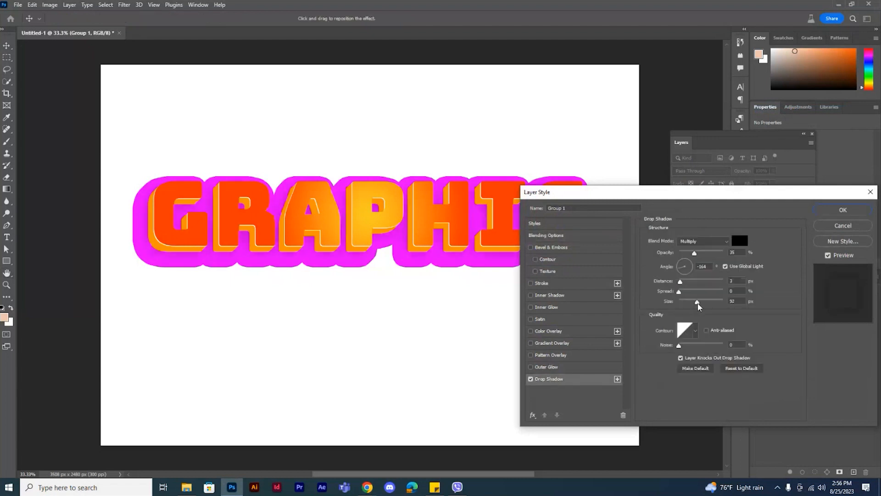
pyautogui.moveTo(694, 253); pyautogui.dragTo(733, 260)
pyautogui.moveTo(698, 302); pyautogui.dragTo(701, 302)
pyautogui.click(831, 211)
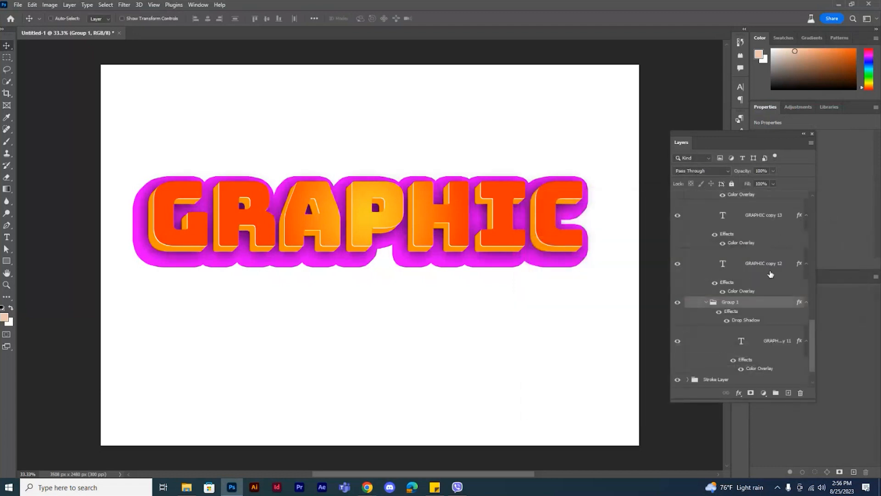
# Step: Put GRAPHIC copy 10, the top text layer inside Stroke Layer, into its own group and collapse that group
pyautogui.moveTo(811, 299); pyautogui.dragTo(809, 212)
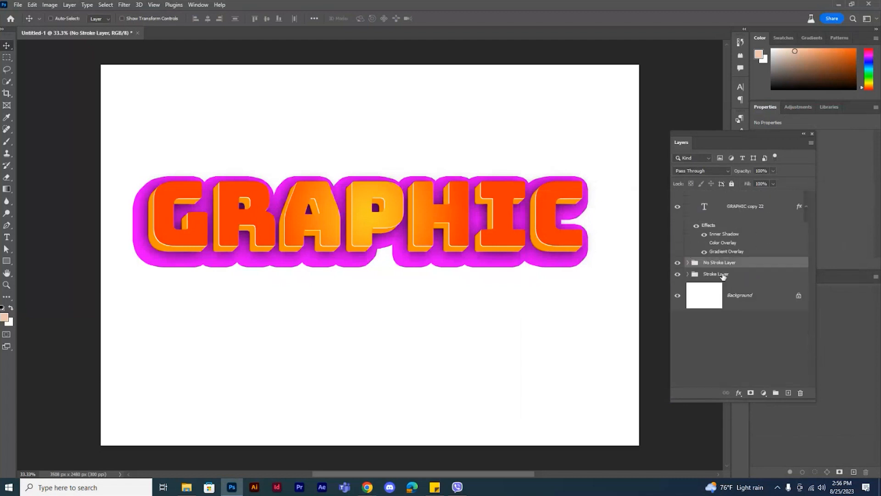
pyautogui.click(723, 274)
pyautogui.click(688, 274)
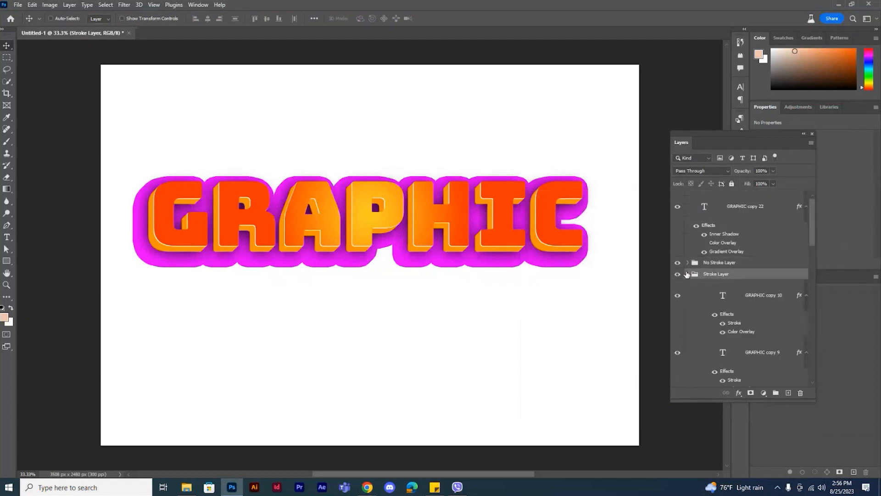
pyautogui.click(763, 299)
pyautogui.hotkey('ctrl', 'g')
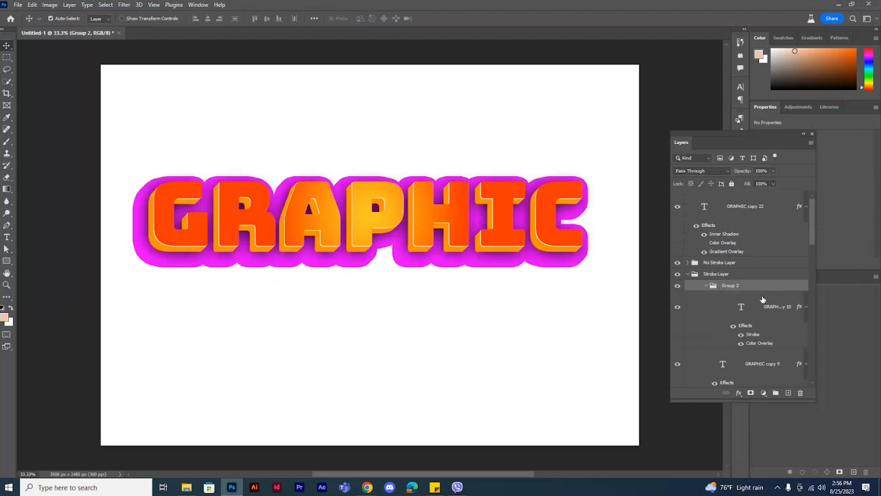
pyautogui.click(707, 286)
# Step: Add a white Inner Shadow to the group holding GRAPHIC copy 10, with angle about -91° and a slightly larger size
pyautogui.rightClick(754, 291)
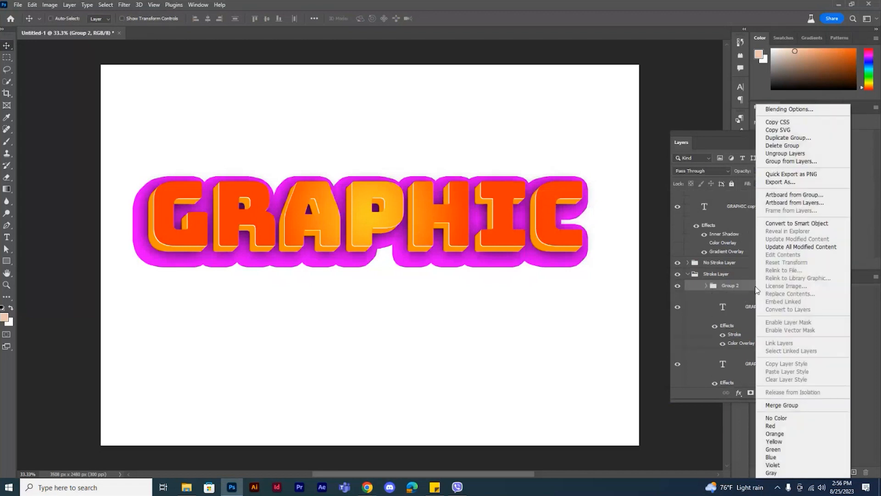
pyautogui.click(786, 111)
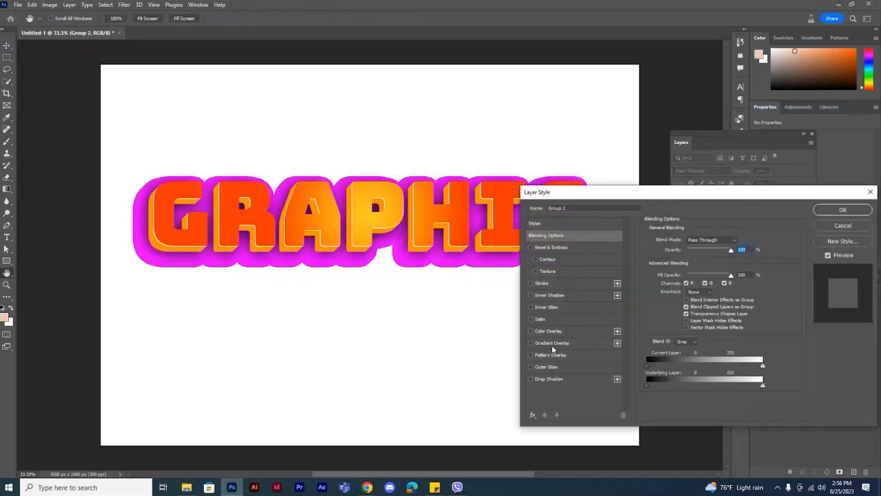
pyautogui.click(554, 296)
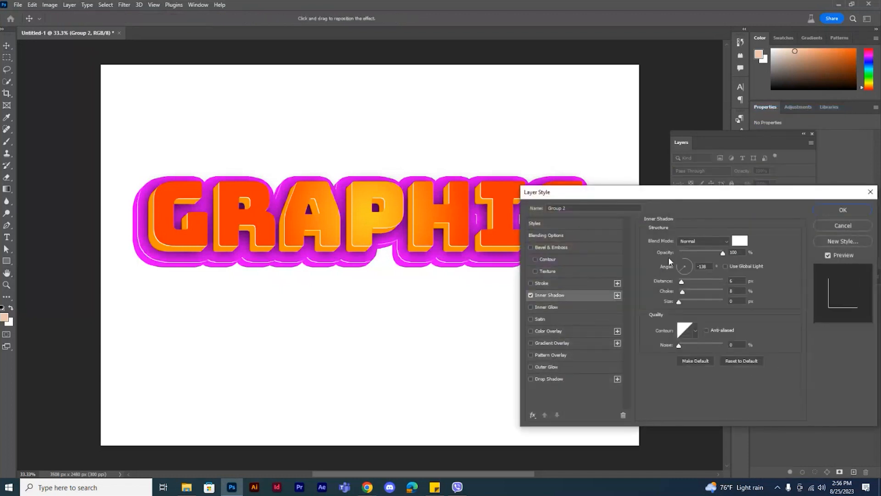
pyautogui.moveTo(693, 201); pyautogui.dragTo(755, 240)
pyautogui.click(747, 309)
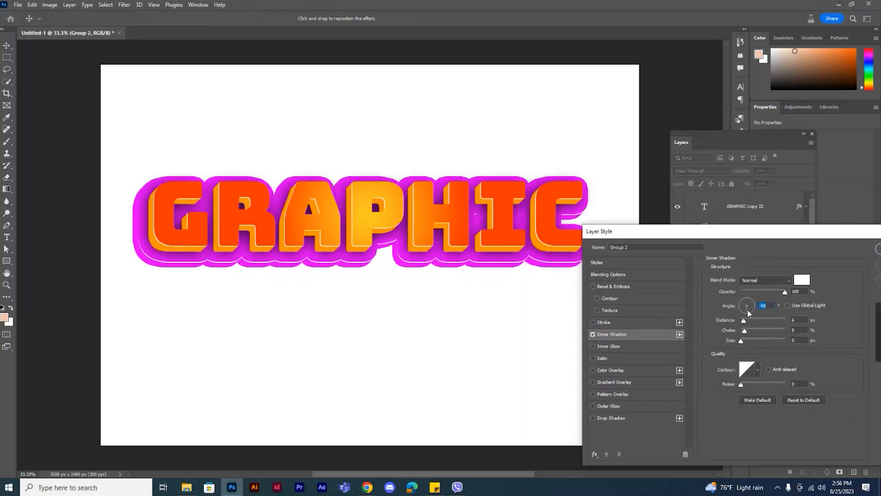
pyautogui.moveTo(742, 340); pyautogui.dragTo(744, 341)
pyautogui.moveTo(781, 233); pyautogui.dragTo(674, 243)
pyautogui.click(776, 260)
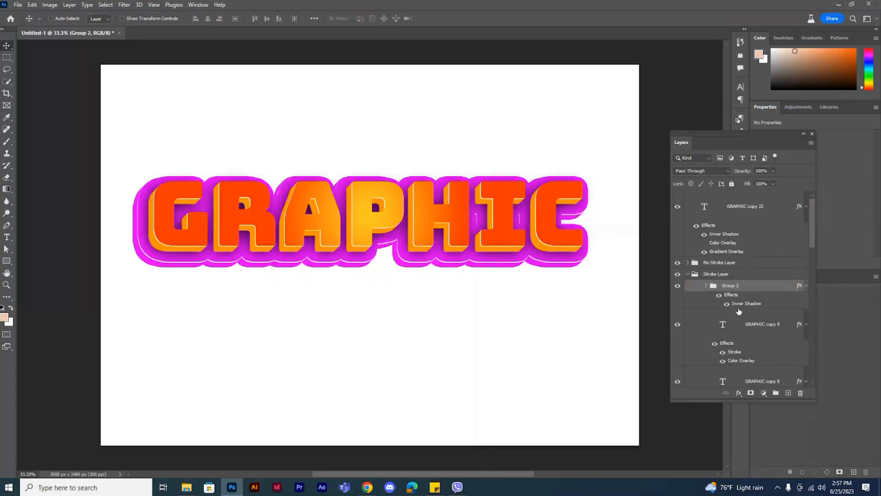
pyautogui.click(688, 274)
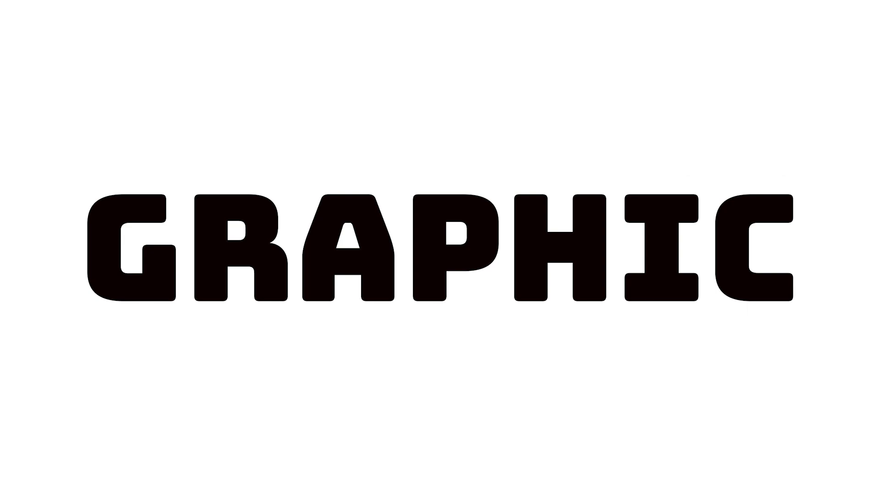